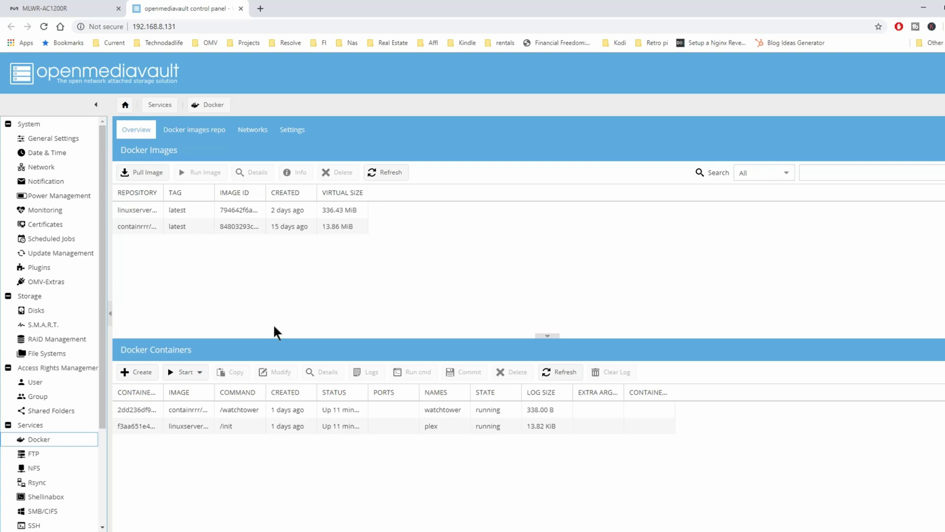
- Restart the plex container, widening the IMAGE and STATUS columns to show full text
{"action": "left_click_drag", "start_coordinate": [216, 392], "coordinate": [241, 393]}
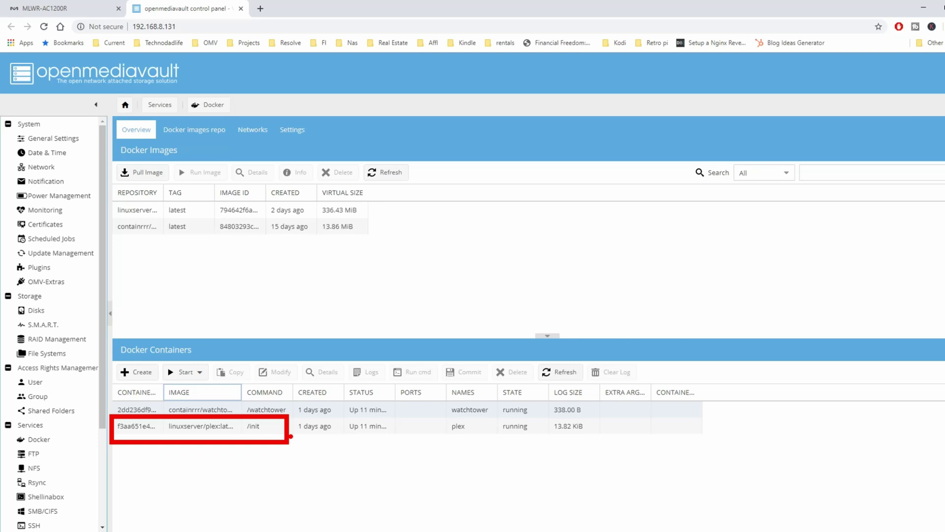
{"action": "left_click", "coordinate": [207, 426]}
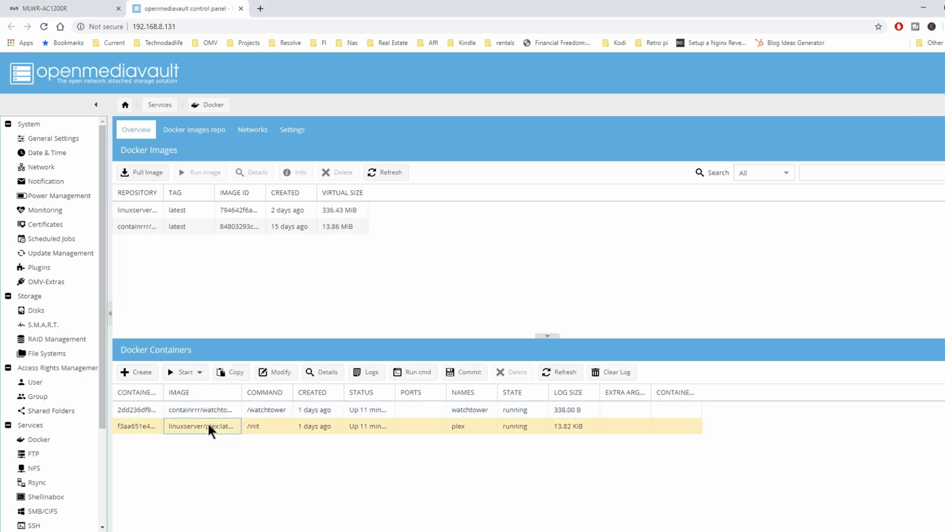
{"action": "left_click", "coordinate": [199, 374]}
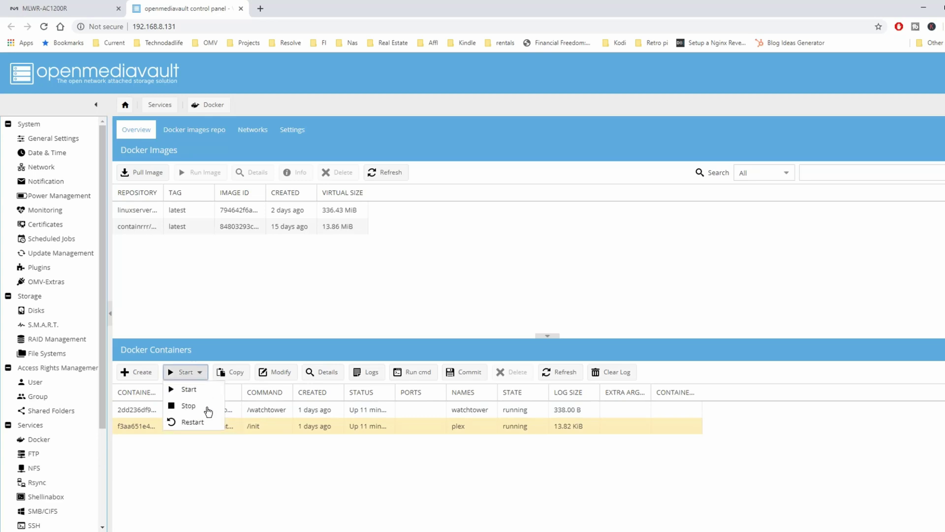
{"action": "left_click", "coordinate": [208, 426]}
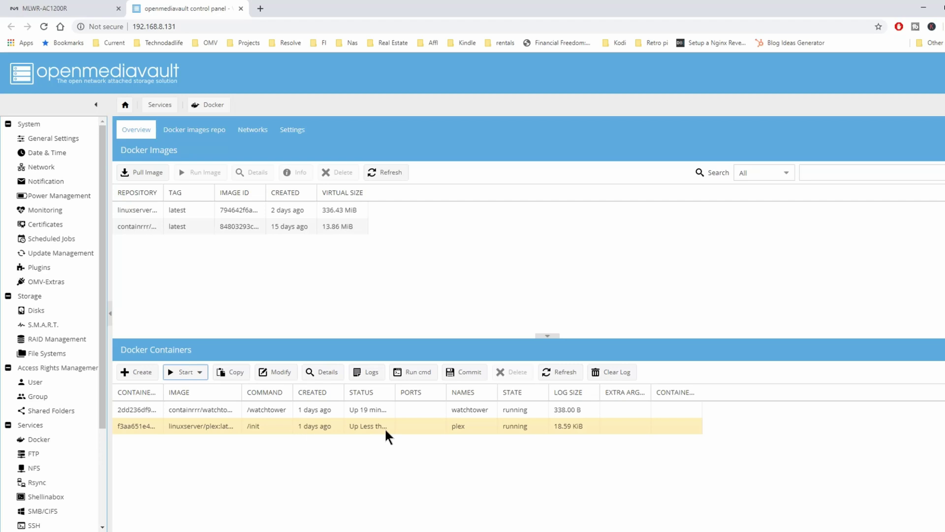
{"action": "left_click_drag", "start_coordinate": [395, 392], "coordinate": [459, 392]}
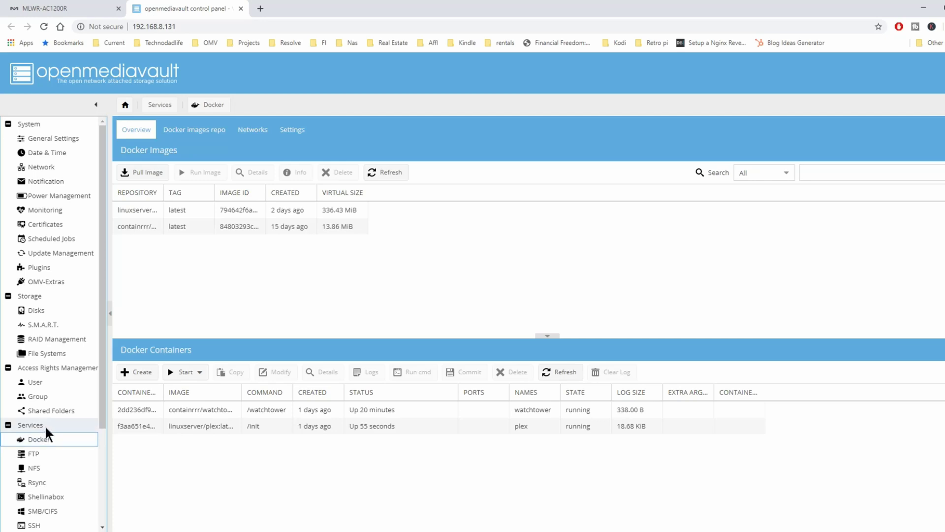
- Stop the plex container, then delete it and confirm the removal
{"action": "left_click", "coordinate": [233, 426]}
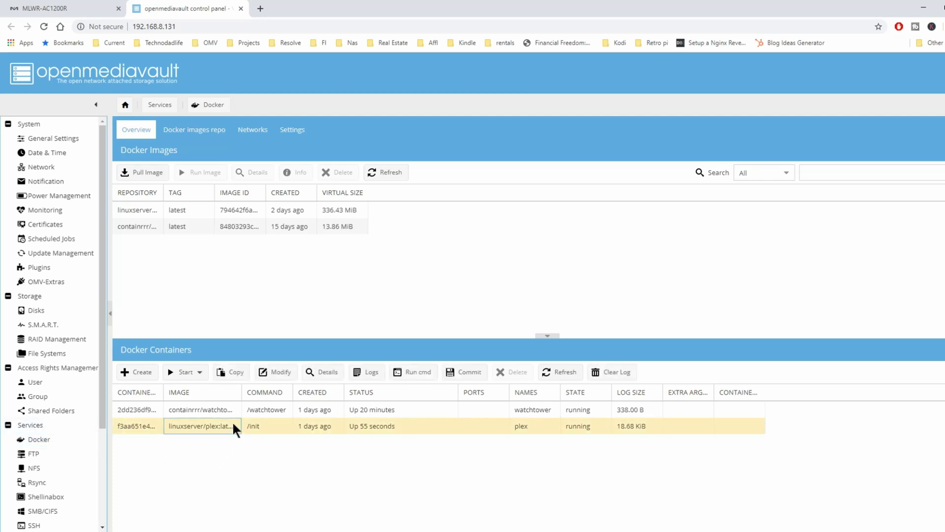
{"action": "left_click", "coordinate": [201, 372]}
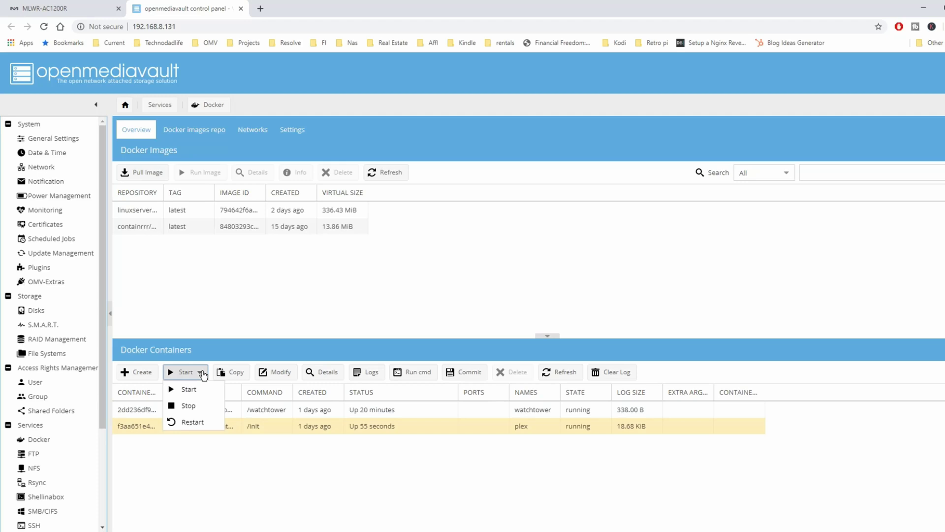
{"action": "left_click", "coordinate": [194, 406]}
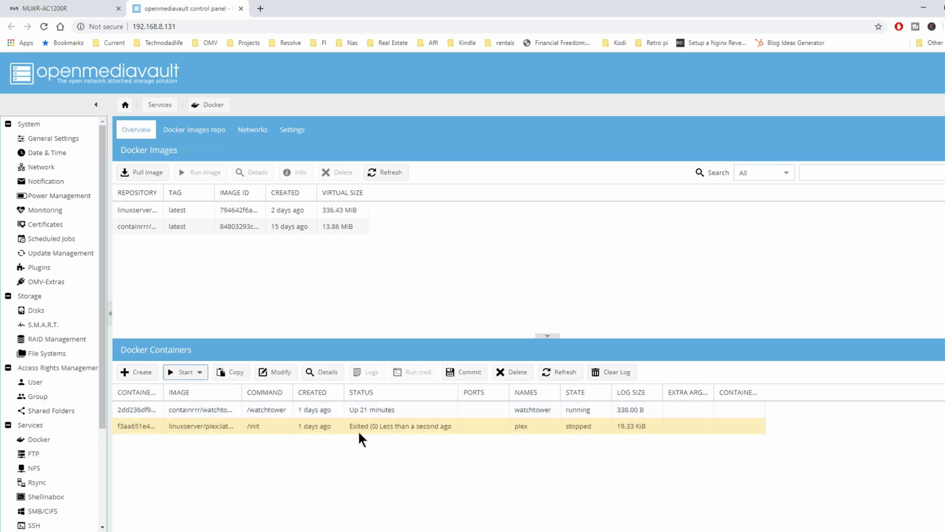
{"action": "left_click", "coordinate": [518, 375]}
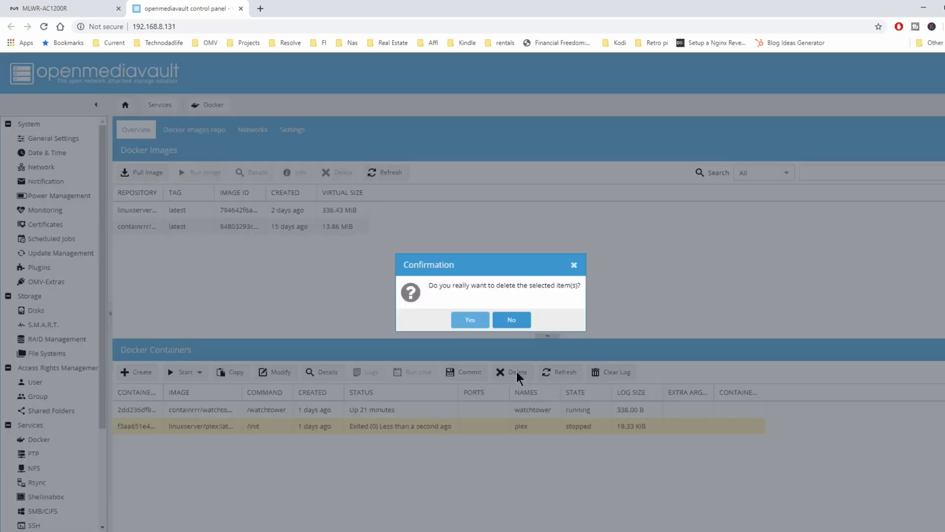
{"action": "left_click", "coordinate": [473, 323]}
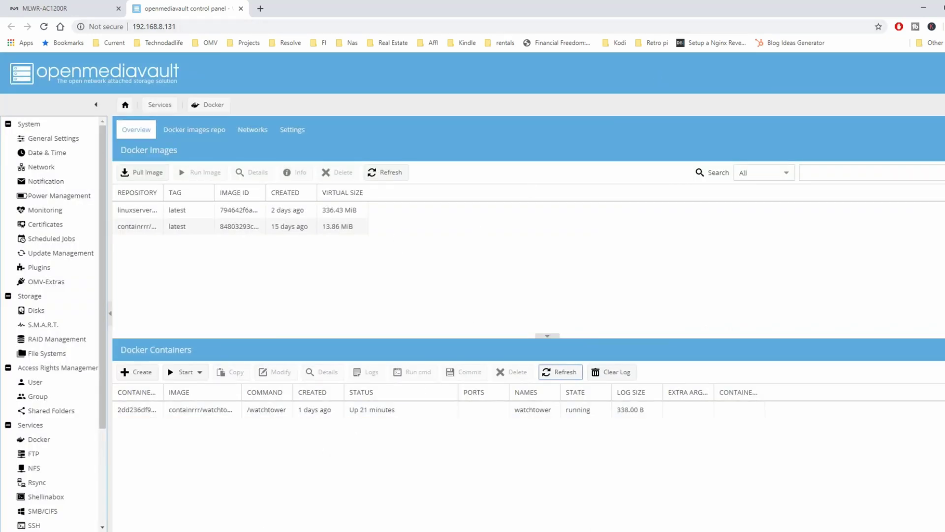
- Check that appdata on virtual (Y:) still has a plex folder, then minimize File Explorer
{"action": "left_click", "coordinate": [265, 491]}
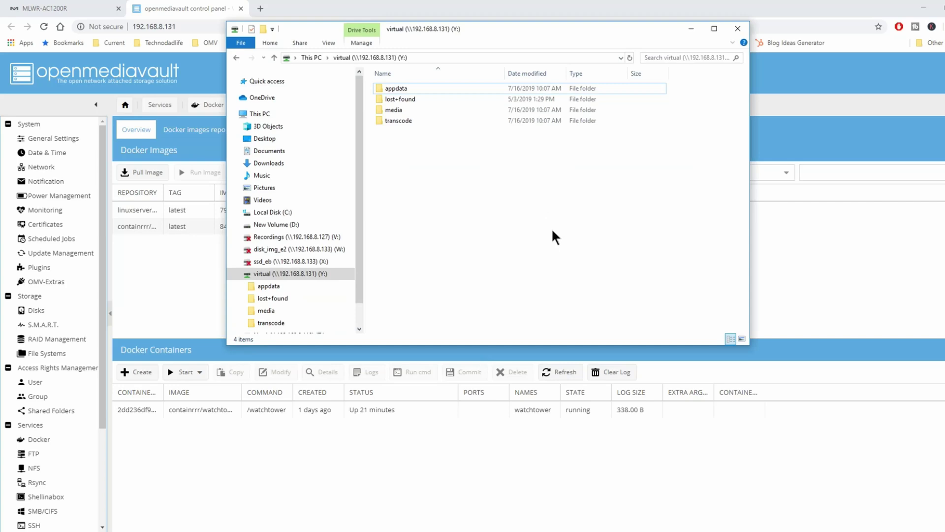
{"action": "left_click", "coordinate": [459, 91]}
{"action": "left_click", "coordinate": [398, 88]}
{"action": "double_click", "coordinate": [397, 88]}
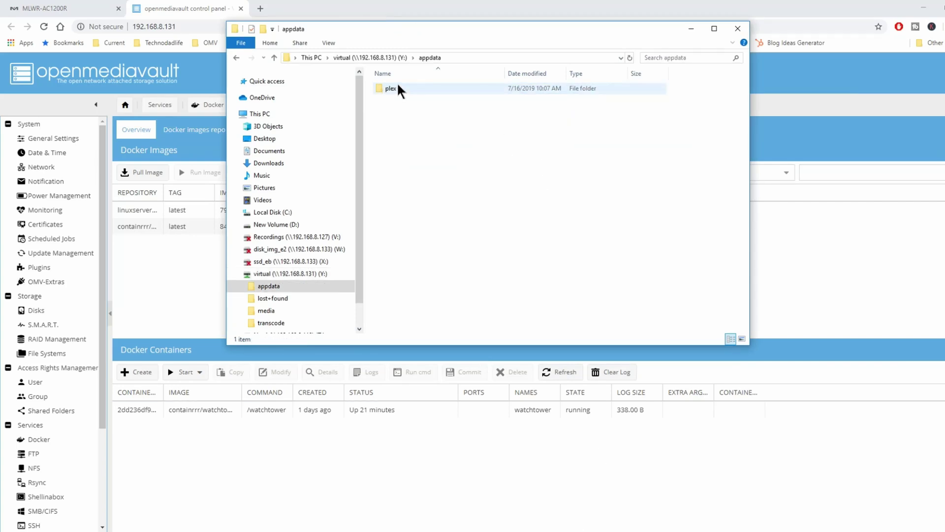
{"action": "left_click", "coordinate": [694, 29]}
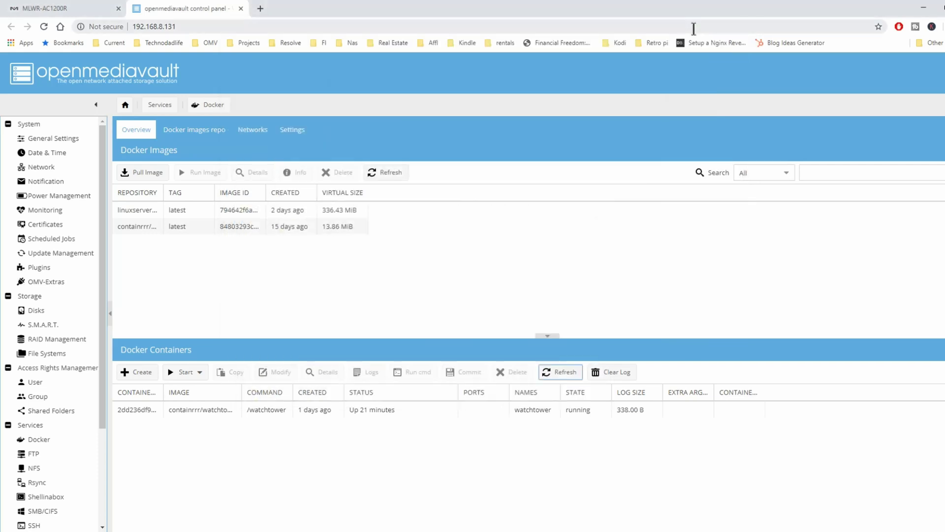
- Delete the old linuxserver/plex image
{"action": "left_click", "coordinate": [248, 211]}
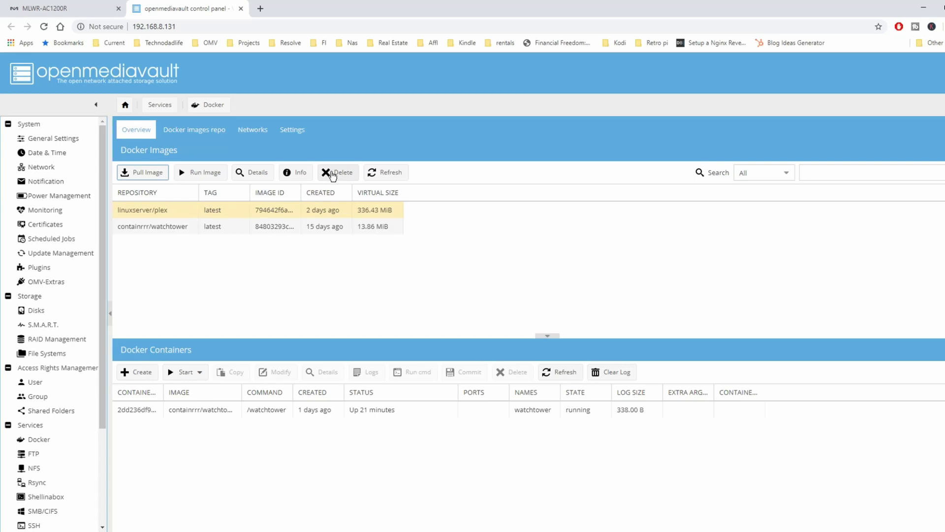
{"action": "left_click", "coordinate": [331, 174]}
{"action": "left_click", "coordinate": [465, 319]}
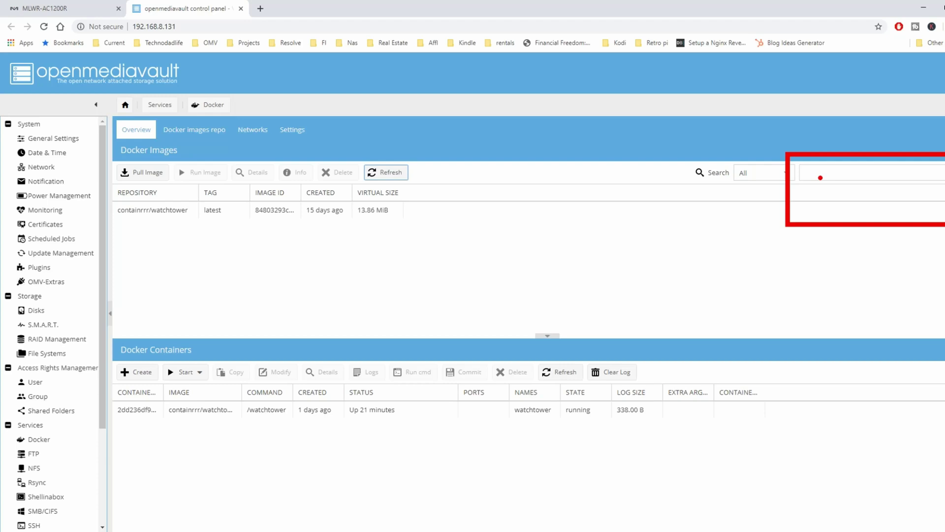
- Pull a fresh linuxserver/plex image found through the registry search
{"action": "left_click", "coordinate": [820, 179]}
{"action": "type", "text": "plex"}
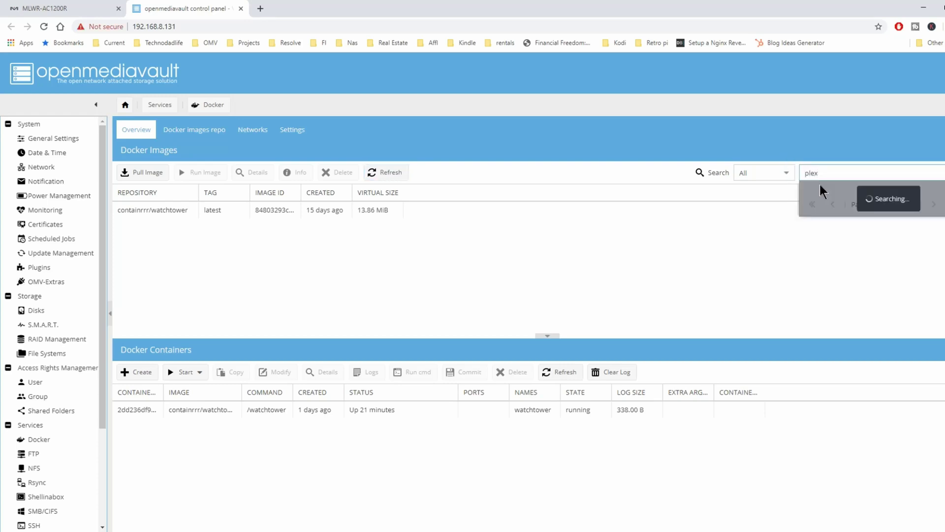
{"action": "left_click", "coordinate": [856, 277]}
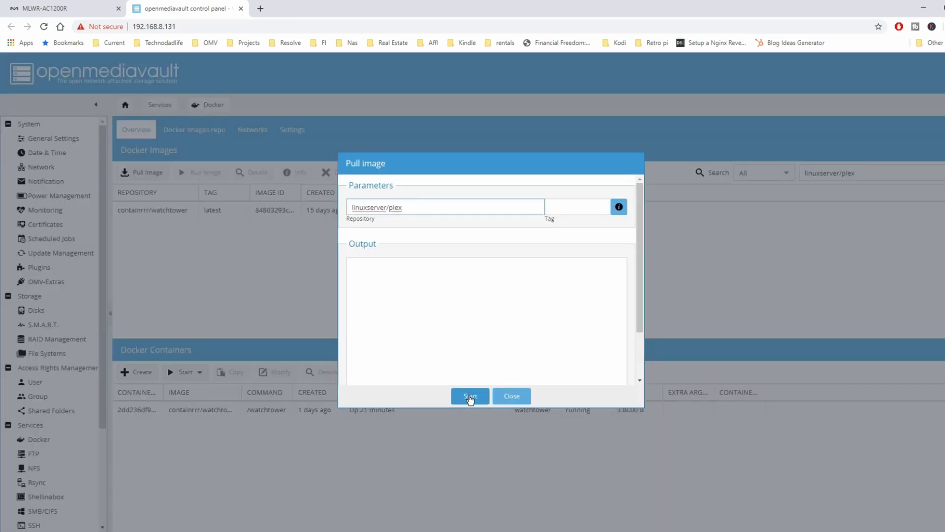
{"action": "left_click", "coordinate": [469, 397]}
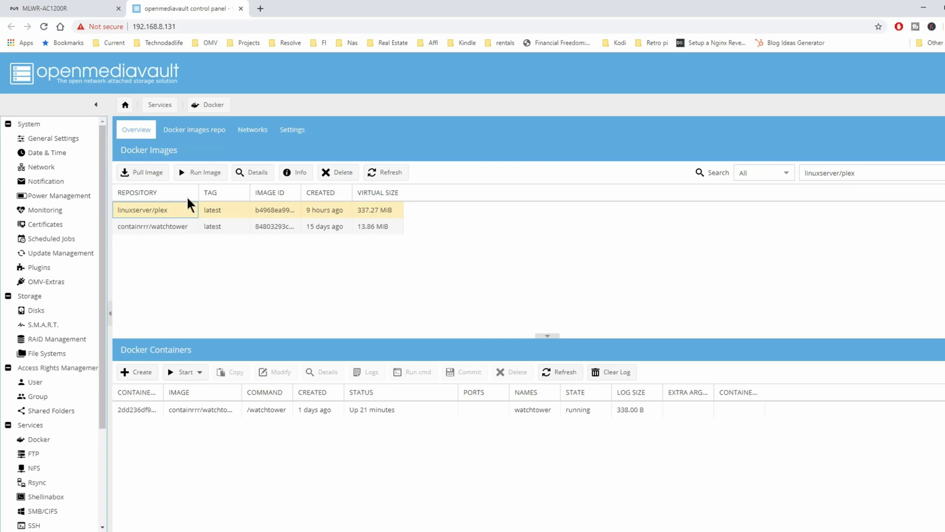
- Name the container plex with an always restart policy, the image's ports, and PUID/PGID variables
{"action": "left_click", "coordinate": [207, 177]}
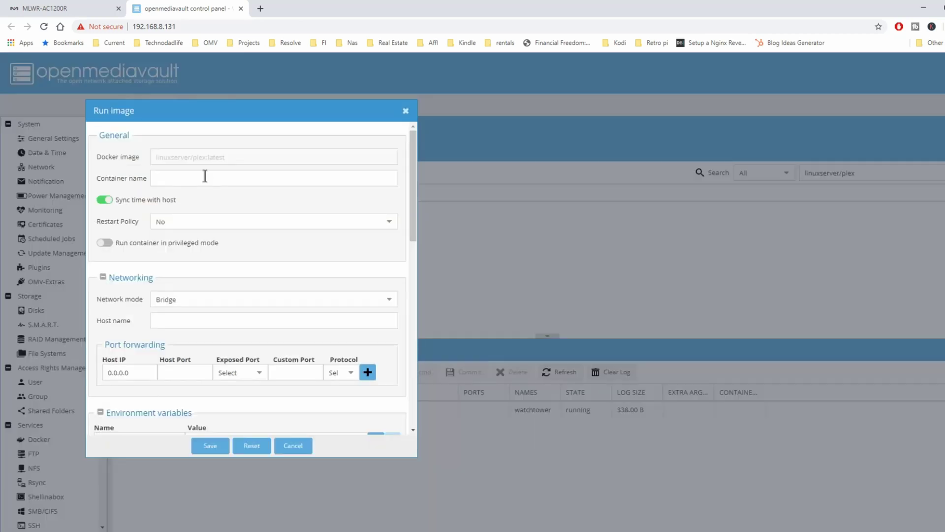
{"action": "left_click", "coordinate": [213, 178]}
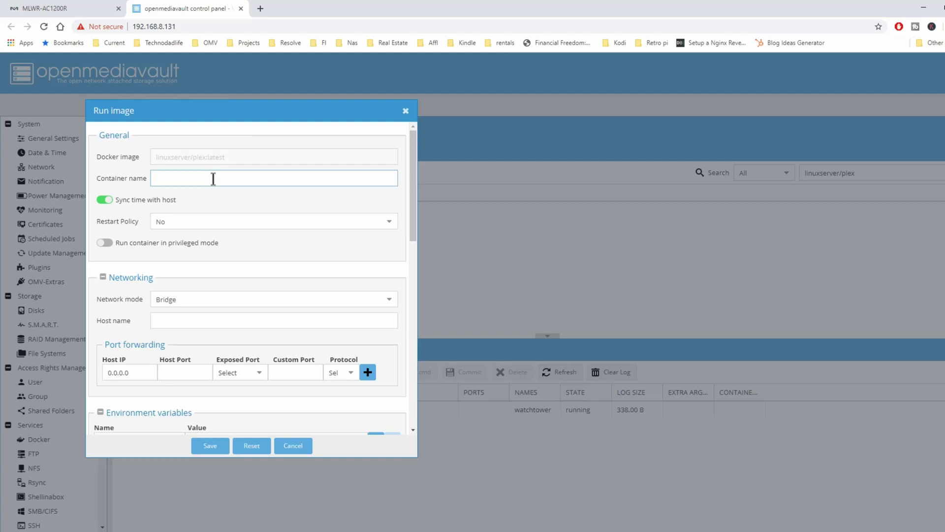
{"action": "type", "text": "plex"}
{"action": "left_click", "coordinate": [287, 221]}
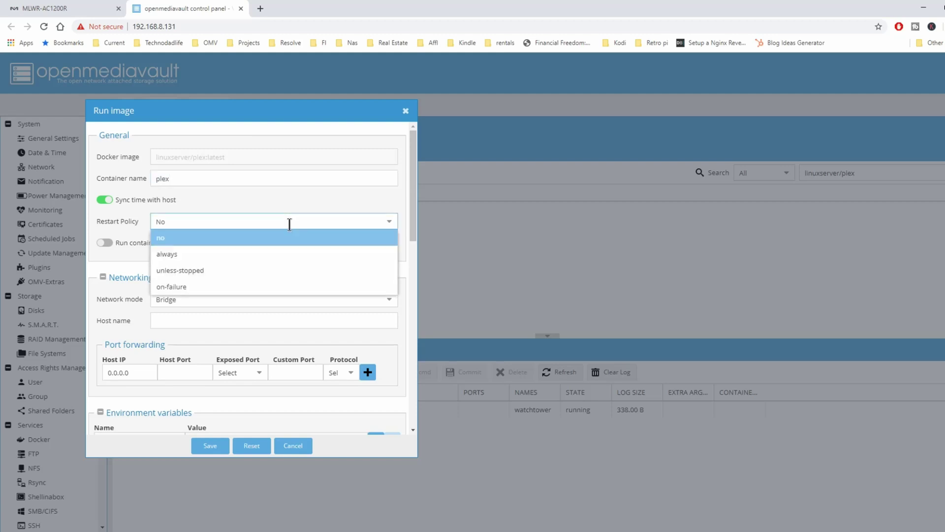
{"action": "left_click", "coordinate": [266, 257]}
{"action": "scroll", "coordinate": [281, 306], "scroll_direction": "down", "scroll_amount": 2}
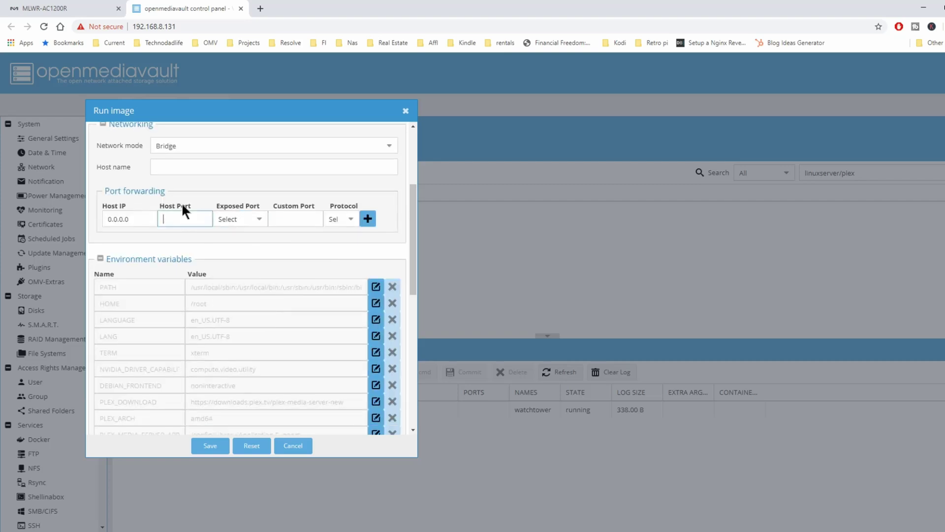
{"action": "left_click", "coordinate": [368, 219]}
{"action": "type", "text": "5353"}
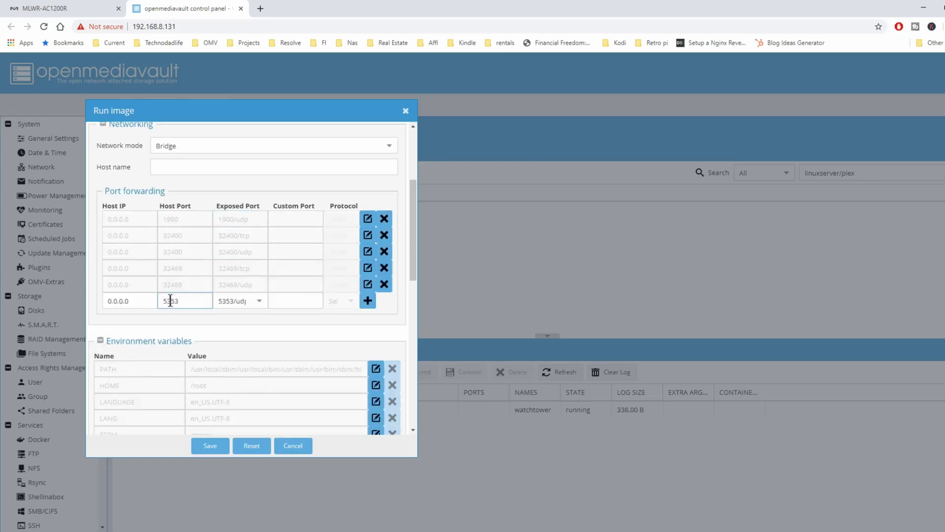
{"action": "scroll", "coordinate": [251, 296], "scroll_direction": "down", "scroll_amount": 5}
{"action": "left_click", "coordinate": [111, 272]}
{"action": "type", "text": "PUID"}
{"action": "key", "text": "Tab"}
{"action": "type", "text": "1000"}
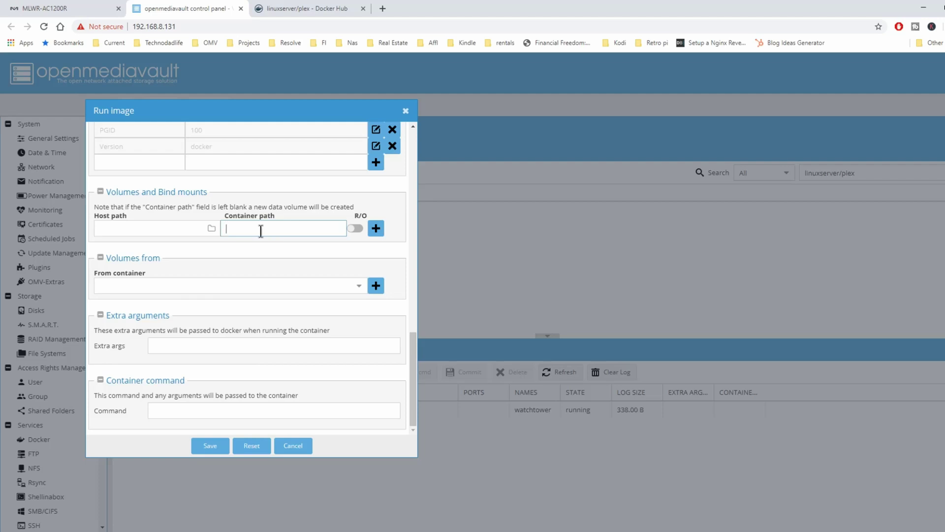
{"action": "type", "text": "/config"}
- Bind /config to sharedfolders/virtual/appdata/plex and map the transcode, tv and movies folders
{"action": "left_click", "coordinate": [258, 244]}
{"action": "left_click", "coordinate": [207, 231]}
{"action": "left_click_drag", "start_coordinate": [492, 200], "coordinate": [300, 210]}
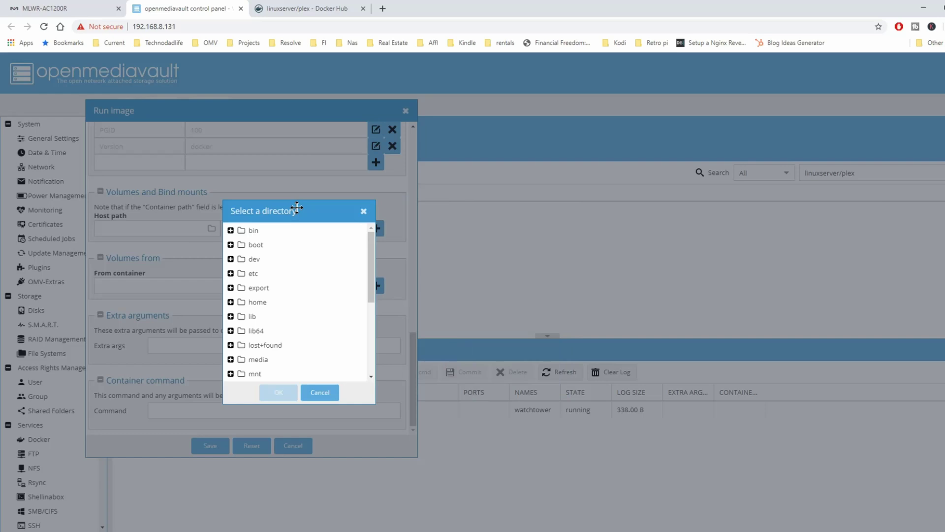
{"action": "scroll", "coordinate": [290, 287], "scroll_direction": "down", "scroll_amount": 3}
{"action": "scroll", "coordinate": [290, 291], "scroll_direction": "down", "scroll_amount": 2}
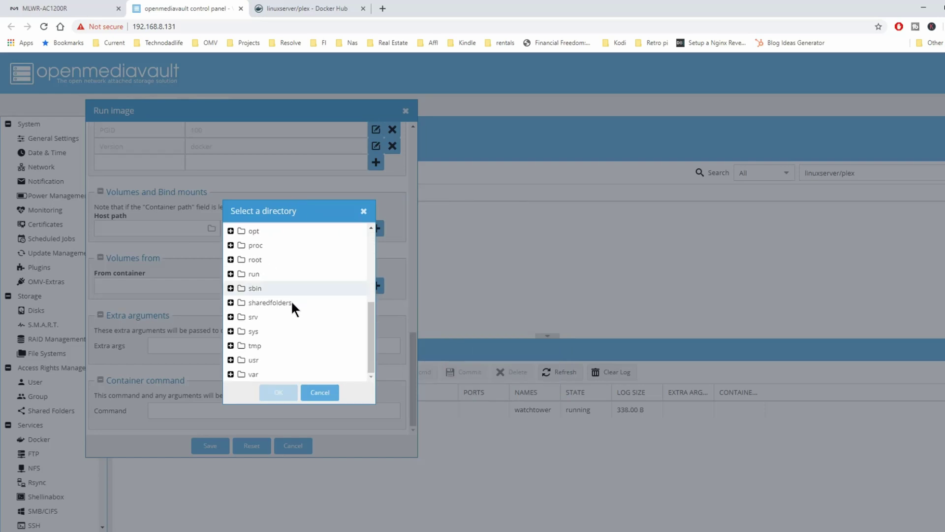
{"action": "left_click", "coordinate": [286, 303]}
{"action": "double_click", "coordinate": [285, 300]}
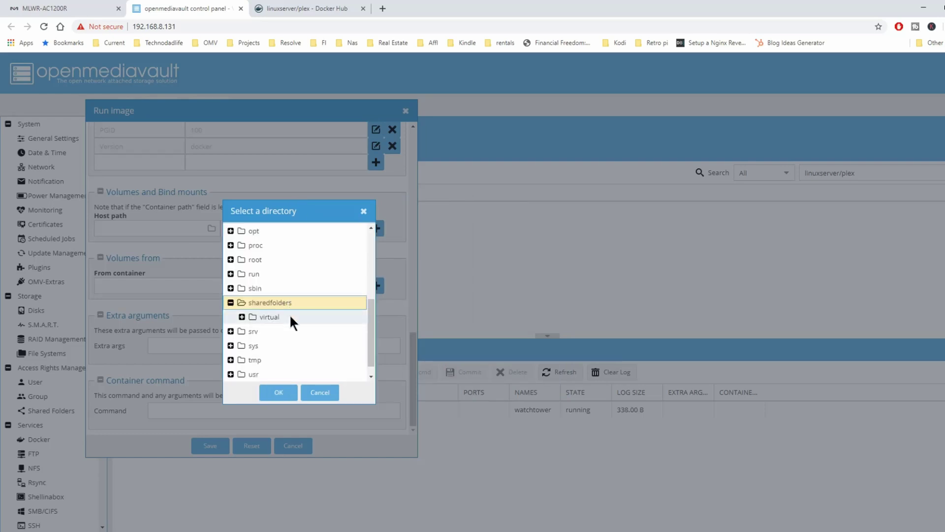
{"action": "left_click", "coordinate": [290, 314]}
{"action": "double_click", "coordinate": [287, 312]}
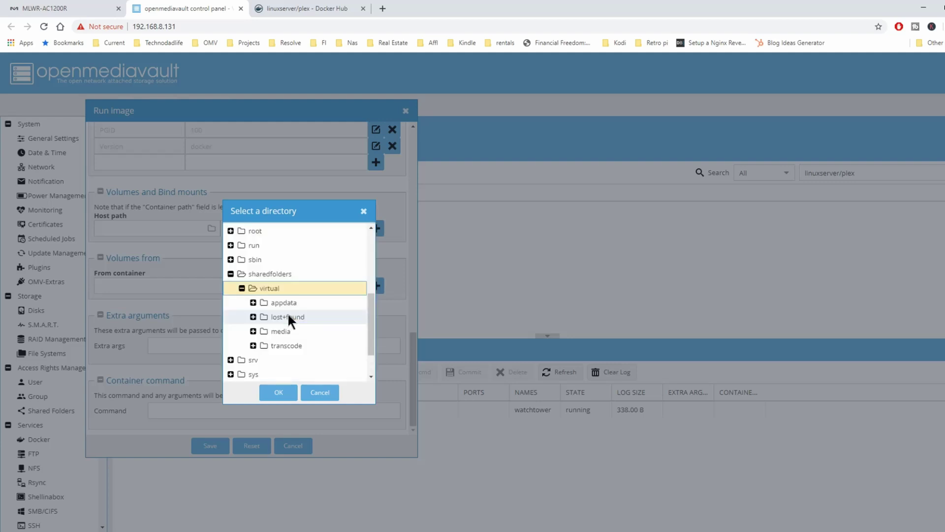
{"action": "double_click", "coordinate": [289, 303]}
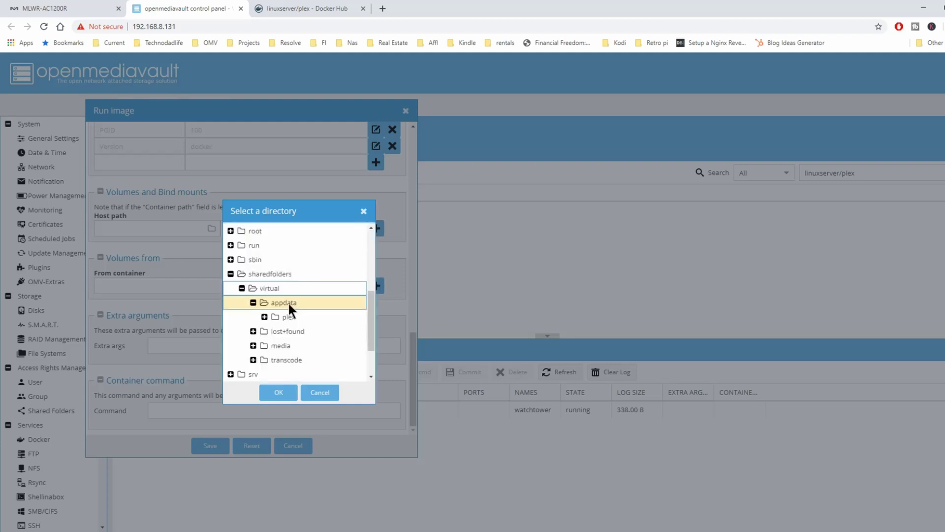
{"action": "left_click", "coordinate": [293, 313]}
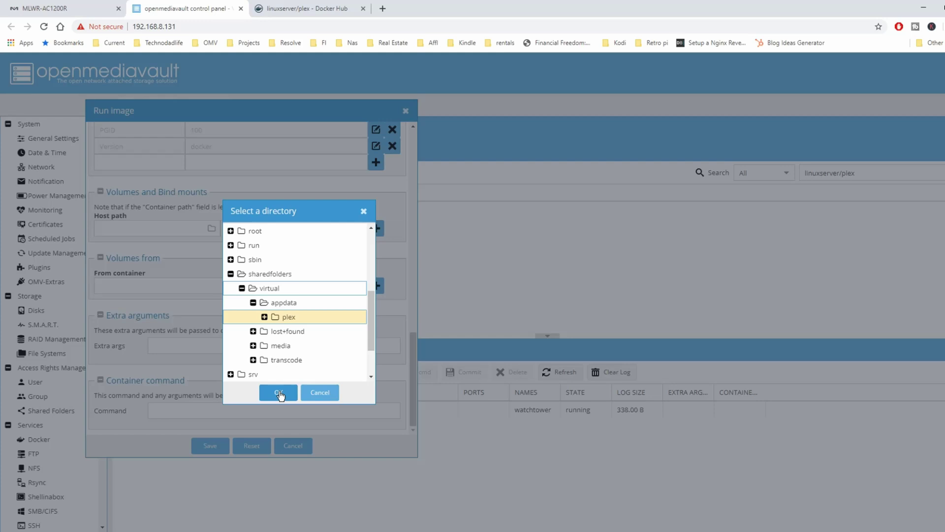
{"action": "left_click", "coordinate": [279, 395]}
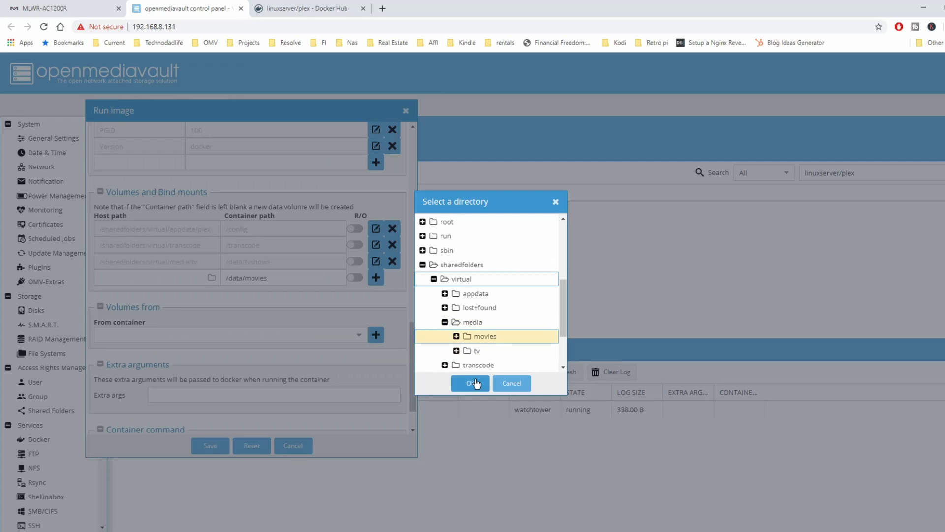
{"action": "left_click", "coordinate": [474, 381]}
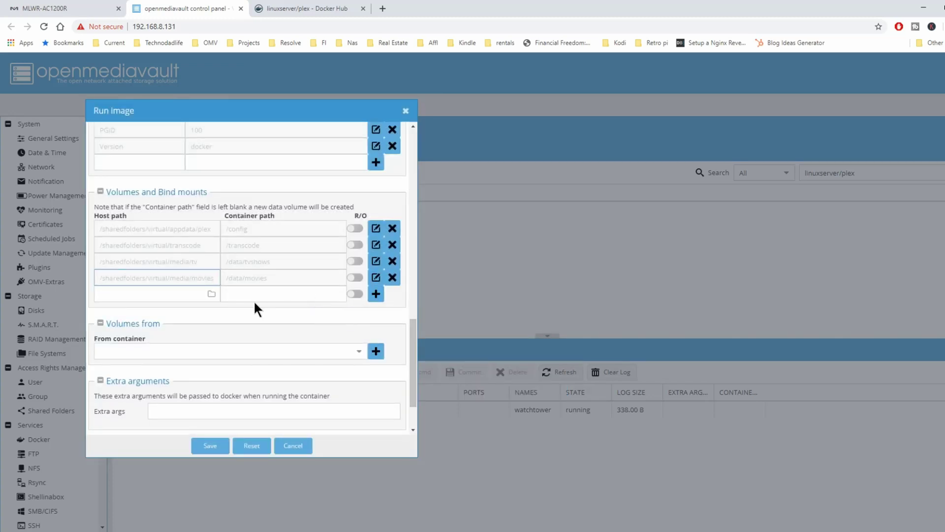
{"action": "scroll", "coordinate": [254, 306], "scroll_direction": "down", "scroll_amount": 1}
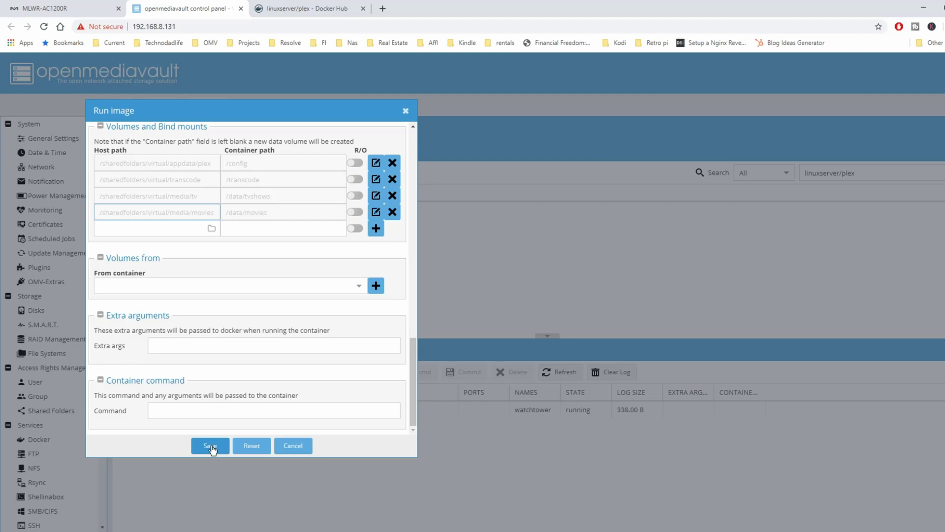
- Save the container, renaming it plex2 after the name-conflict error
{"action": "left_click", "coordinate": [211, 446]}
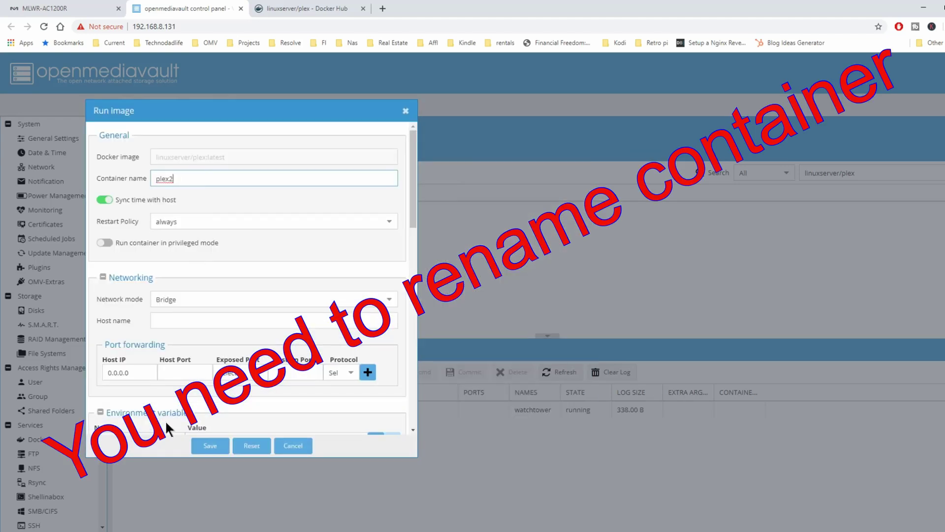
{"action": "left_click", "coordinate": [212, 446]}
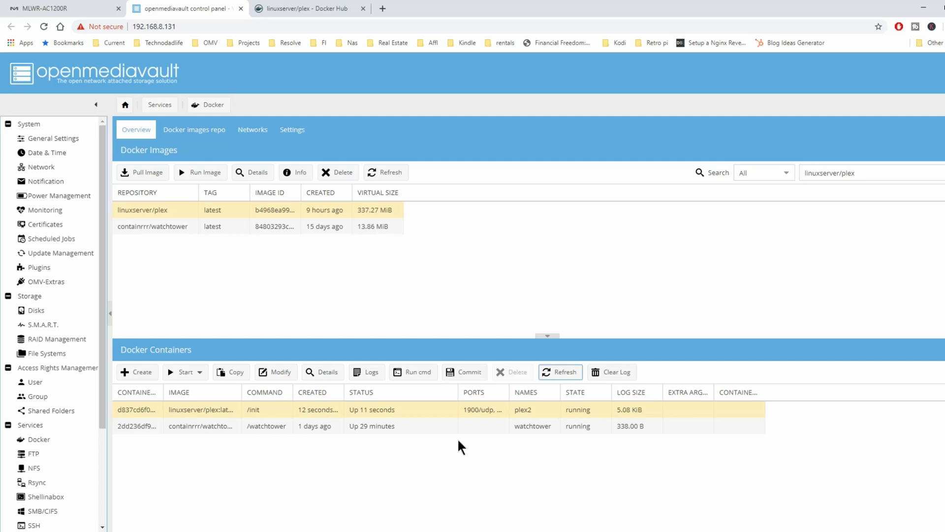
{"action": "left_click", "coordinate": [197, 375]}
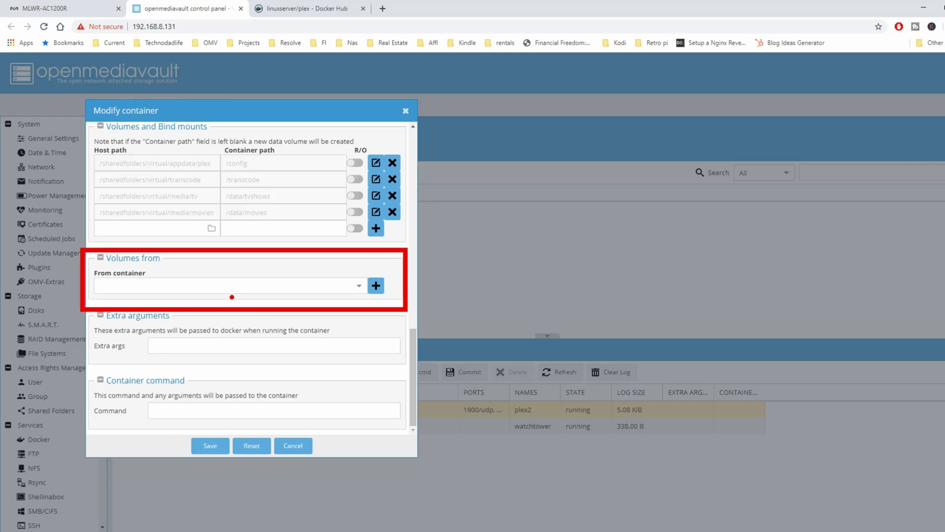
{"action": "scroll", "coordinate": [326, 316], "scroll_direction": "up", "scroll_amount": 3}
{"action": "scroll", "coordinate": [330, 313], "scroll_direction": "up", "scroll_amount": 3}
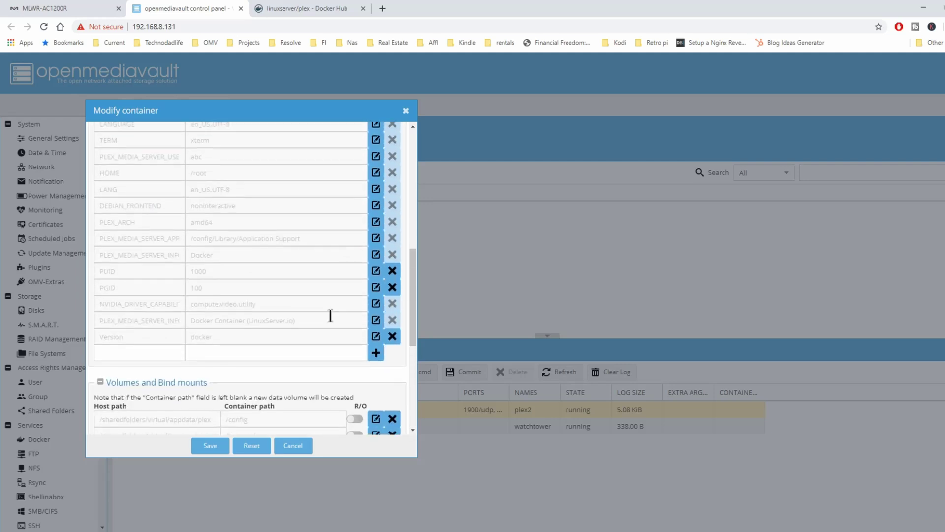
{"action": "scroll", "coordinate": [329, 314], "scroll_direction": "up", "scroll_amount": 3}
{"action": "scroll", "coordinate": [332, 316], "scroll_direction": "up", "scroll_amount": 3}
{"action": "scroll", "coordinate": [332, 317], "scroll_direction": "up", "scroll_amount": 1}
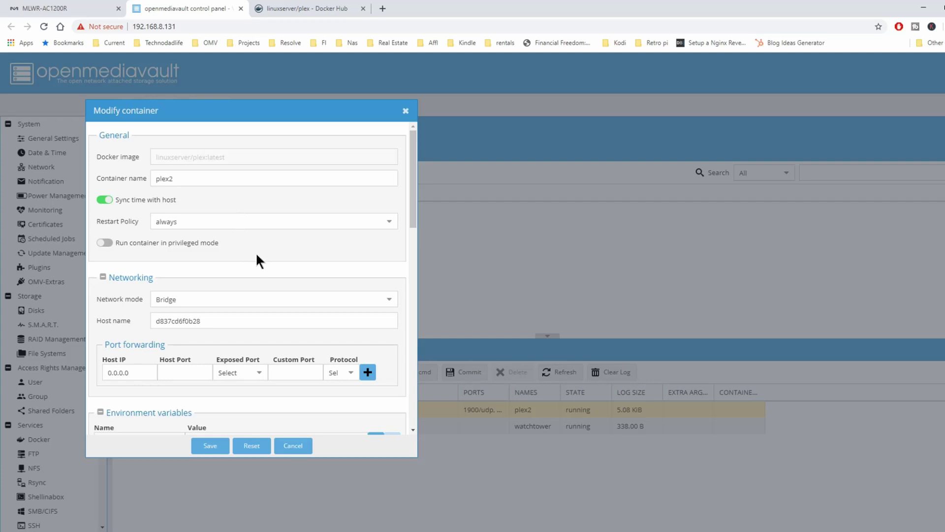
{"action": "scroll", "coordinate": [255, 254], "scroll_direction": "down", "scroll_amount": 3}
{"action": "scroll", "coordinate": [256, 254], "scroll_direction": "down", "scroll_amount": 1}
{"action": "scroll", "coordinate": [256, 255], "scroll_direction": "down", "scroll_amount": 2}
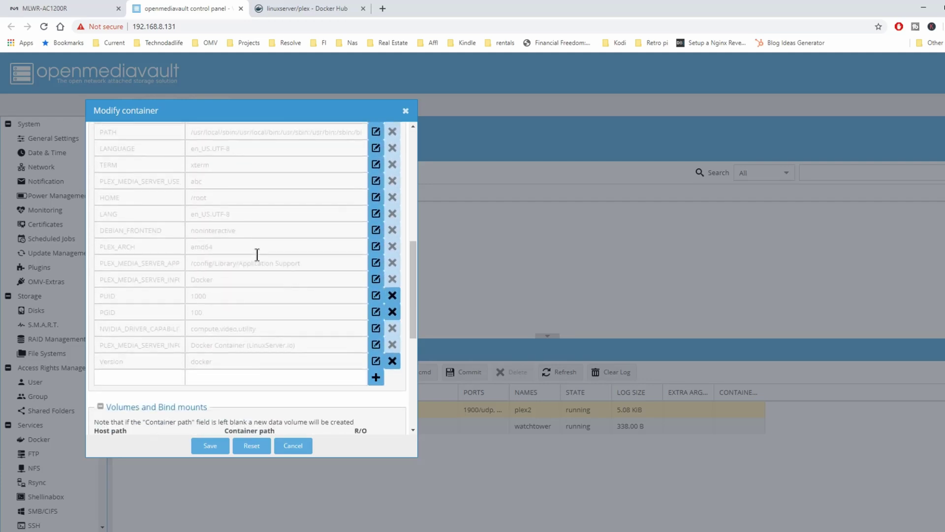
{"action": "scroll", "coordinate": [256, 254], "scroll_direction": "down", "scroll_amount": 3}
{"action": "scroll", "coordinate": [256, 254], "scroll_direction": "down", "scroll_amount": 1}
{"action": "scroll", "coordinate": [256, 254], "scroll_direction": "down", "scroll_amount": 3}
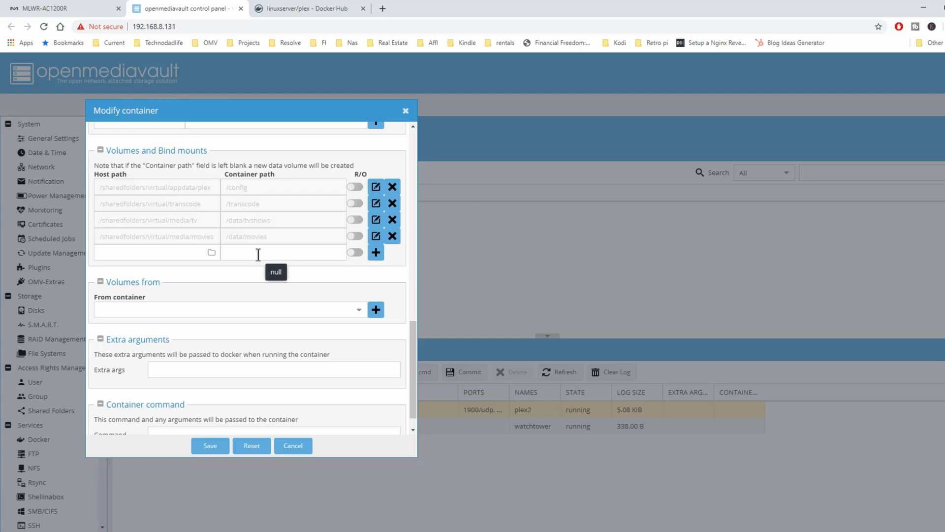
{"action": "scroll", "coordinate": [258, 254], "scroll_direction": "up", "scroll_amount": 1}
{"action": "scroll", "coordinate": [257, 254], "scroll_direction": "up", "scroll_amount": 4}
{"action": "scroll", "coordinate": [259, 254], "scroll_direction": "up", "scroll_amount": 5}
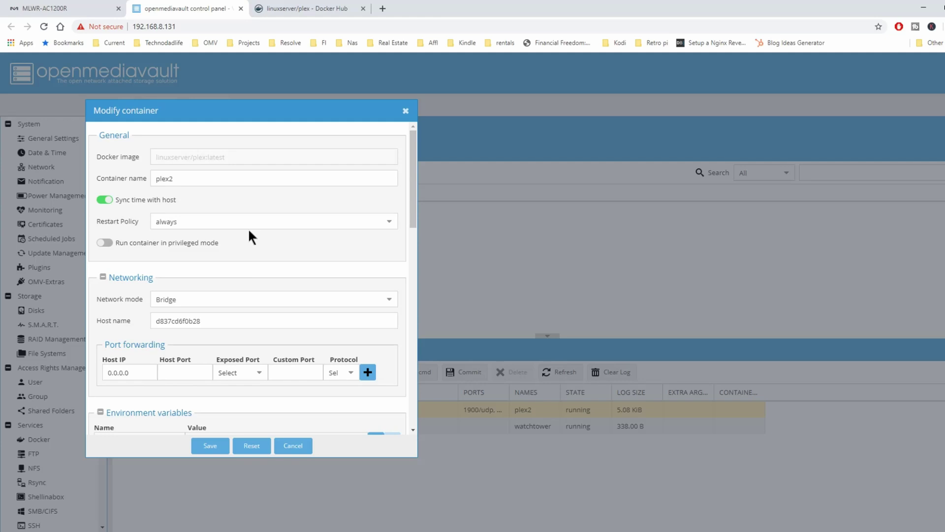
{"action": "left_click", "coordinate": [406, 110]}
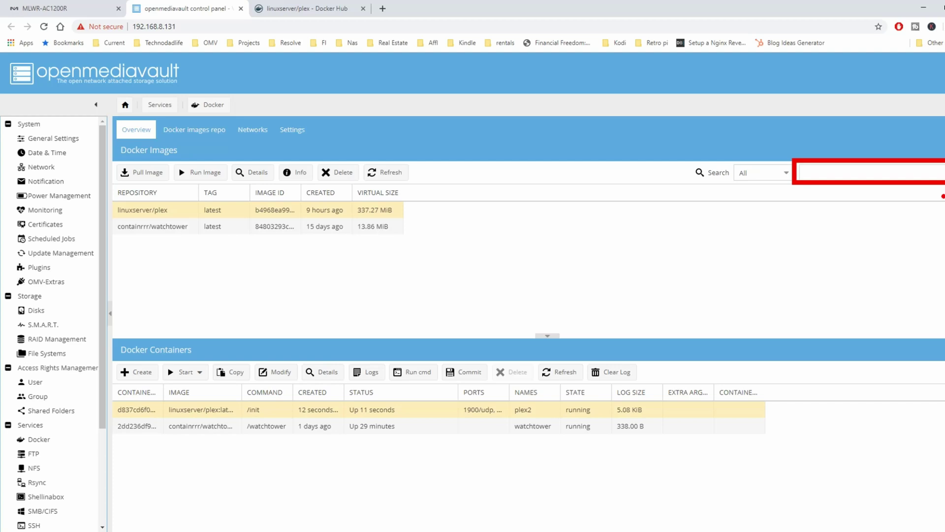
- Search Docker Hub for watchtower, pick containrrr/watchtower, and close the pull dialog without pulling
{"action": "left_click", "coordinate": [833, 175]}
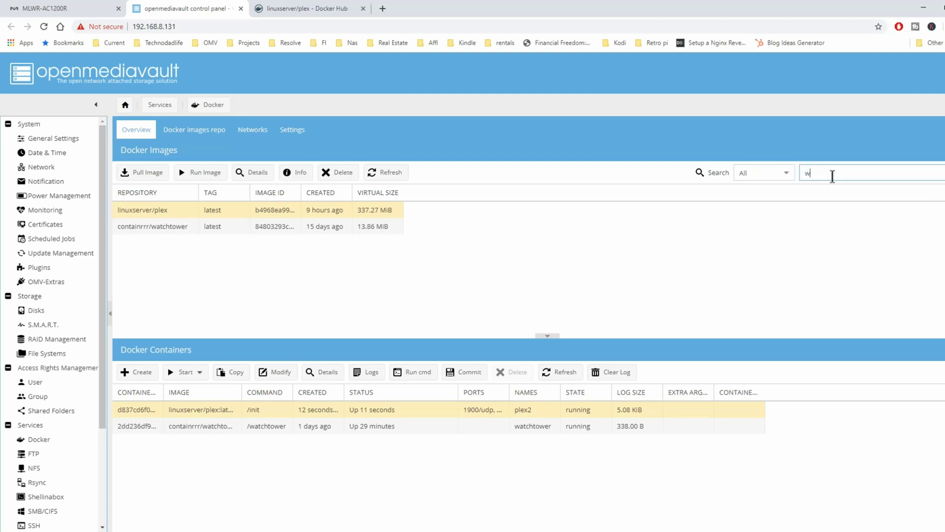
{"action": "type", "text": "watchtower"}
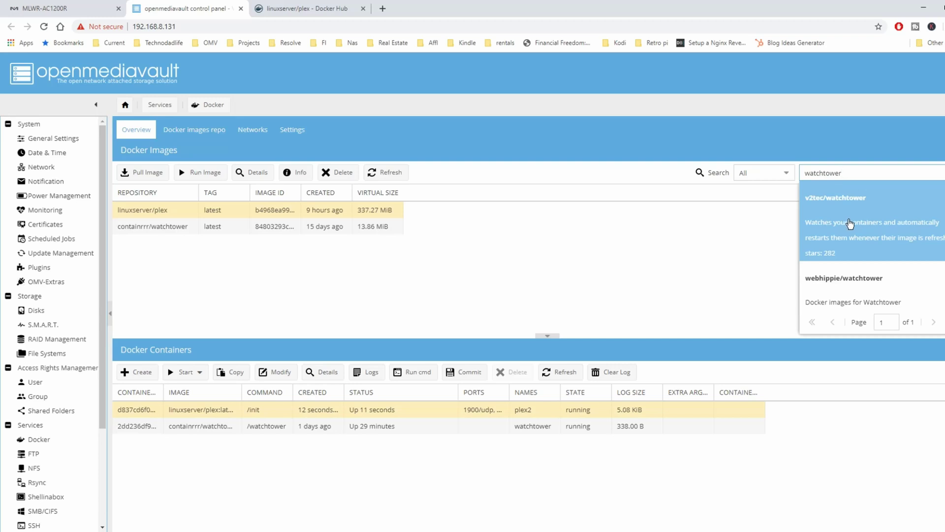
{"action": "scroll", "coordinate": [849, 223], "scroll_direction": "down", "scroll_amount": 2}
{"action": "scroll", "coordinate": [850, 223], "scroll_direction": "down", "scroll_amount": 1}
{"action": "scroll", "coordinate": [849, 224], "scroll_direction": "down", "scroll_amount": 2}
{"action": "scroll", "coordinate": [849, 224], "scroll_direction": "down", "scroll_amount": 1}
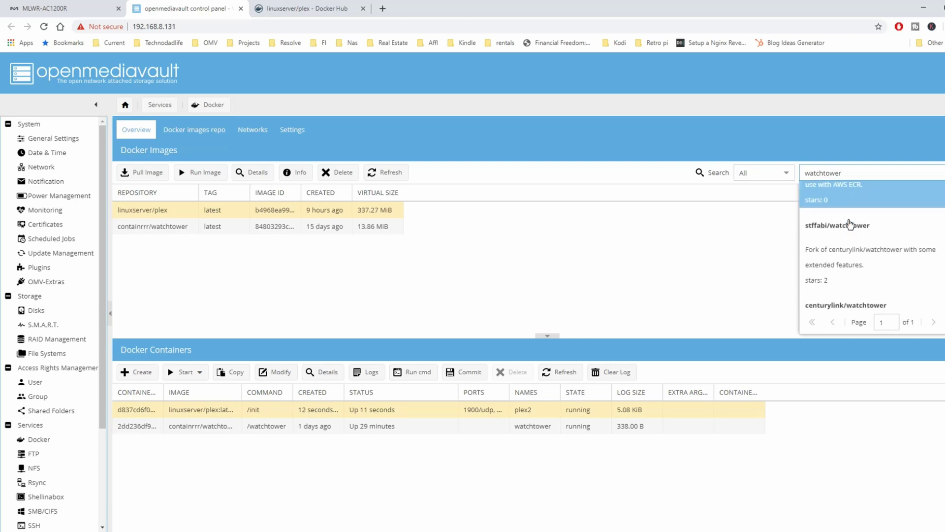
{"action": "scroll", "coordinate": [849, 224], "scroll_direction": "down", "scroll_amount": 2}
{"action": "scroll", "coordinate": [849, 224], "scroll_direction": "down", "scroll_amount": 1}
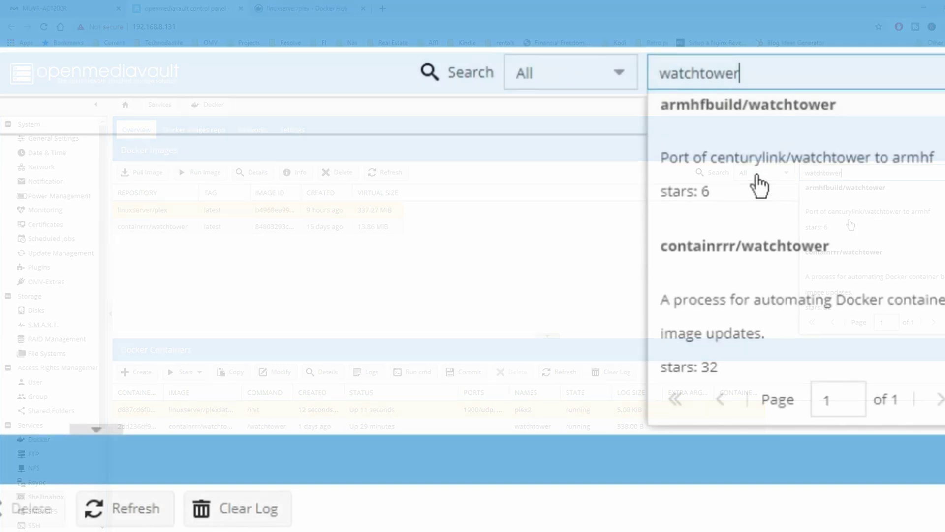
{"action": "scroll", "coordinate": [850, 224], "scroll_direction": "down", "scroll_amount": 1}
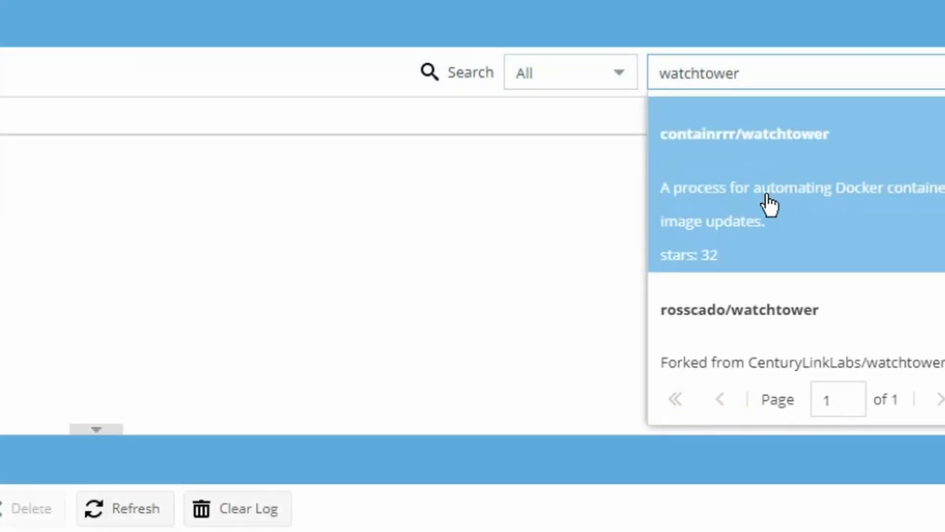
{"action": "scroll", "coordinate": [781, 205], "scroll_direction": "up", "scroll_amount": 1}
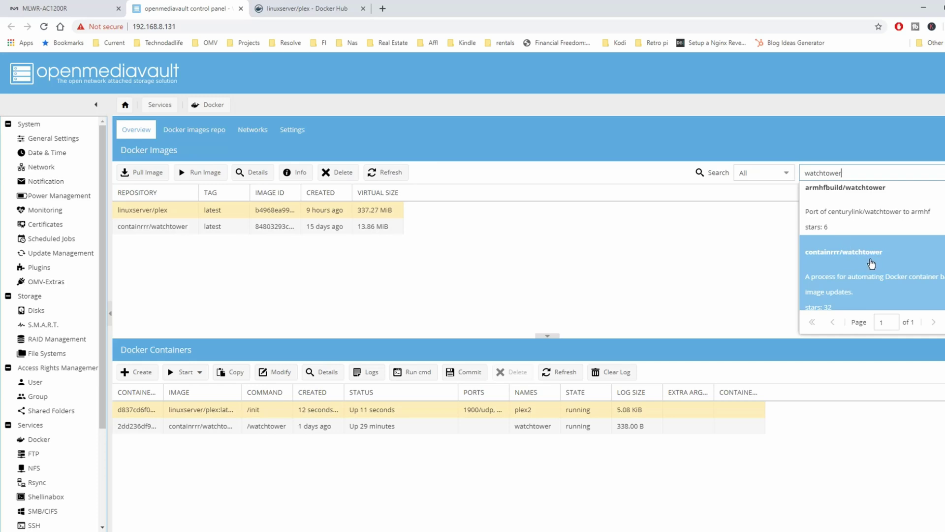
{"action": "left_click", "coordinate": [873, 261]}
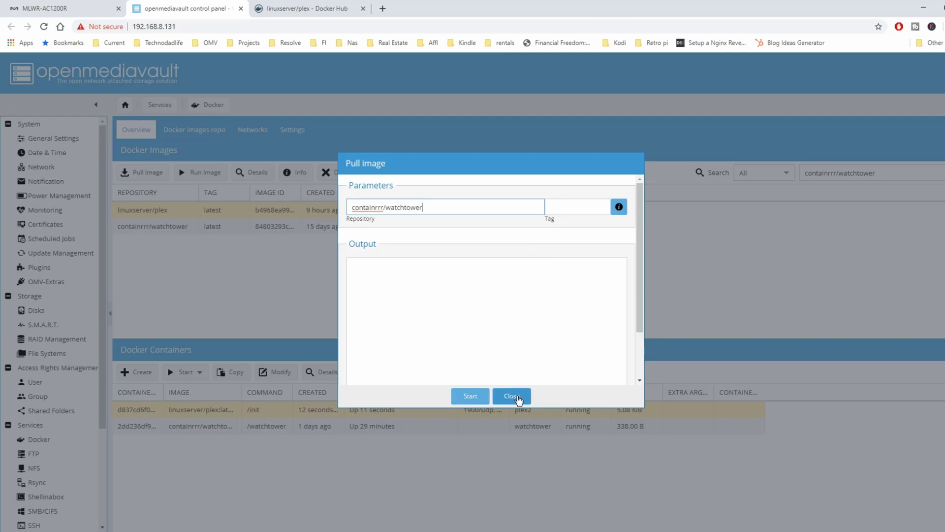
{"action": "left_click", "coordinate": [518, 397]}
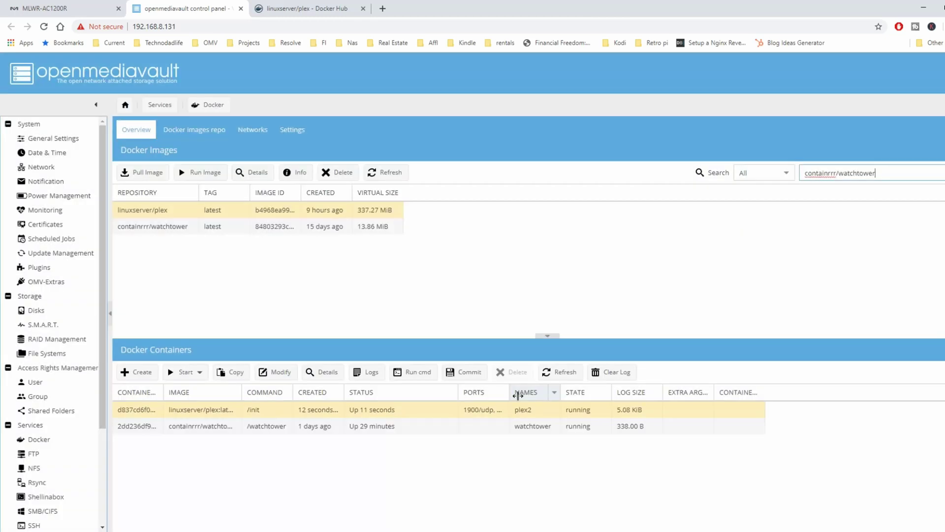
- Edit the watchtower container's environment variables and commit the WATCHTOWER_CLEANUP and INCLUDE rows
{"action": "left_click", "coordinate": [168, 227]}
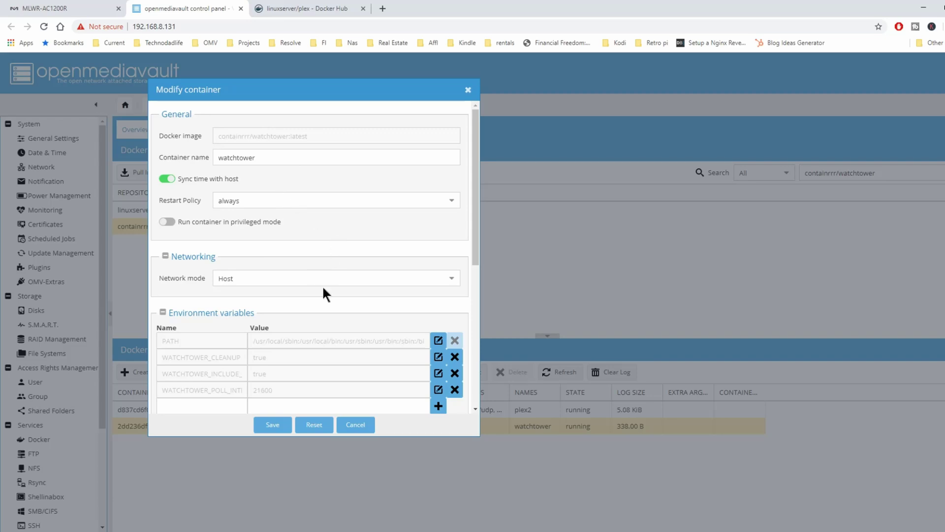
{"action": "left_click", "coordinate": [427, 358]}
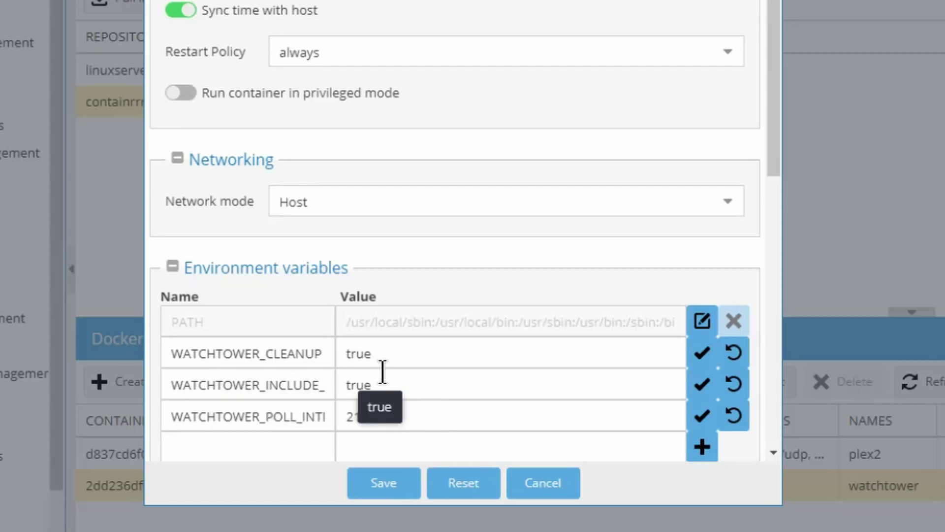
{"action": "left_click", "coordinate": [701, 353]}
{"action": "scroll", "coordinate": [316, 93], "scroll_direction": "down", "scroll_amount": 4}
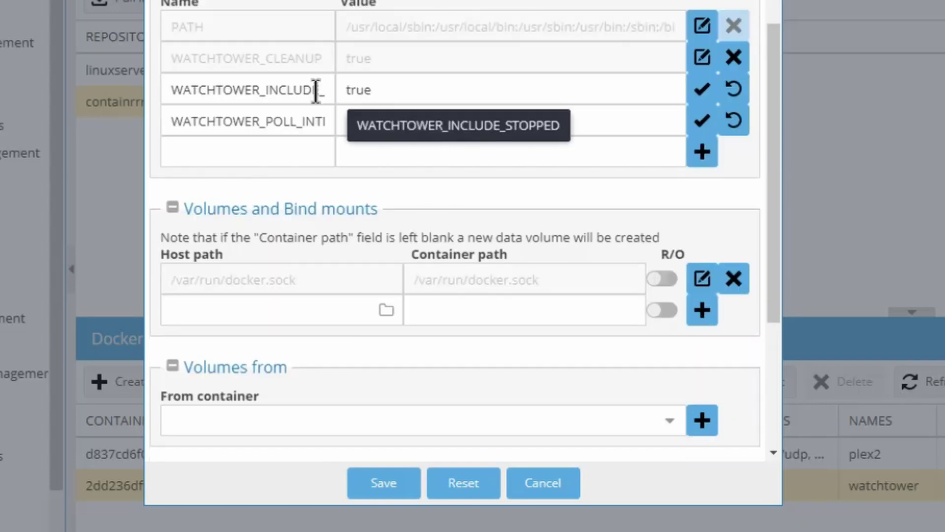
{"action": "left_click", "coordinate": [702, 90]}
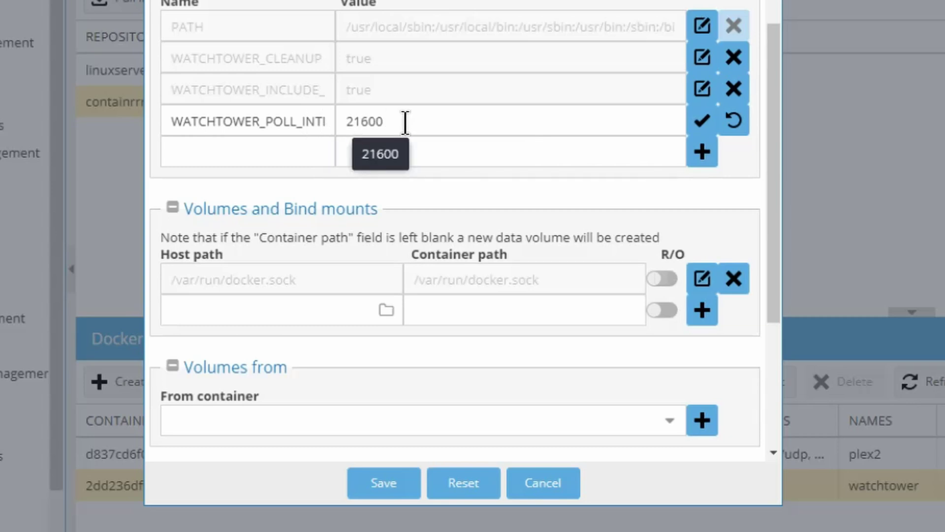
- Set the POLL_INTERVAL value to 86400 and commit the /var/run/docker.sock volume row
{"action": "left_click_drag", "start_coordinate": [402, 120], "coordinate": [320, 120]}
{"action": "type", "text": "86400"}
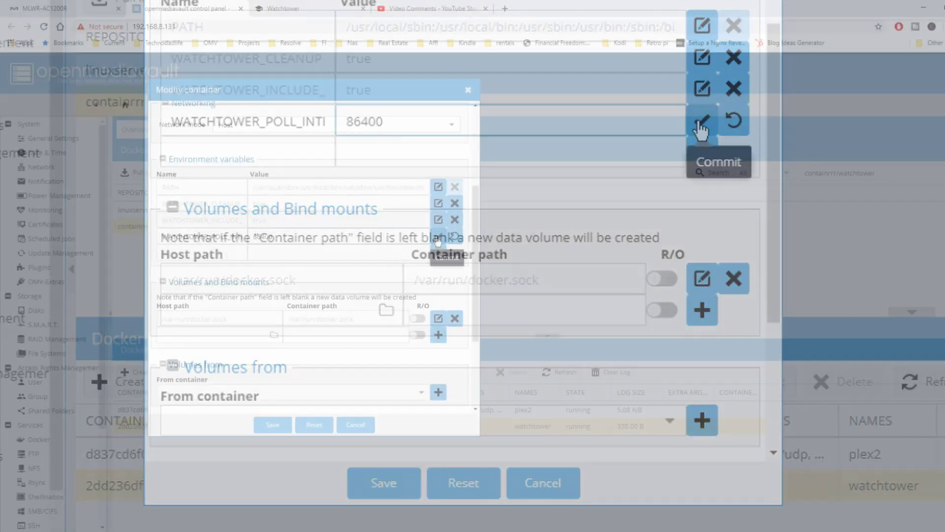
{"action": "left_click", "coordinate": [438, 237]}
{"action": "left_click", "coordinate": [439, 318]}
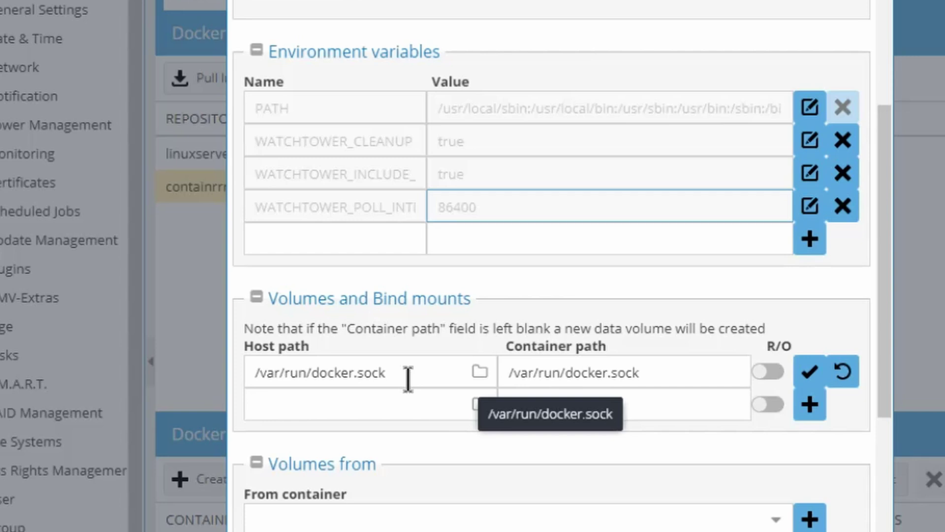
{"action": "left_click", "coordinate": [807, 373]}
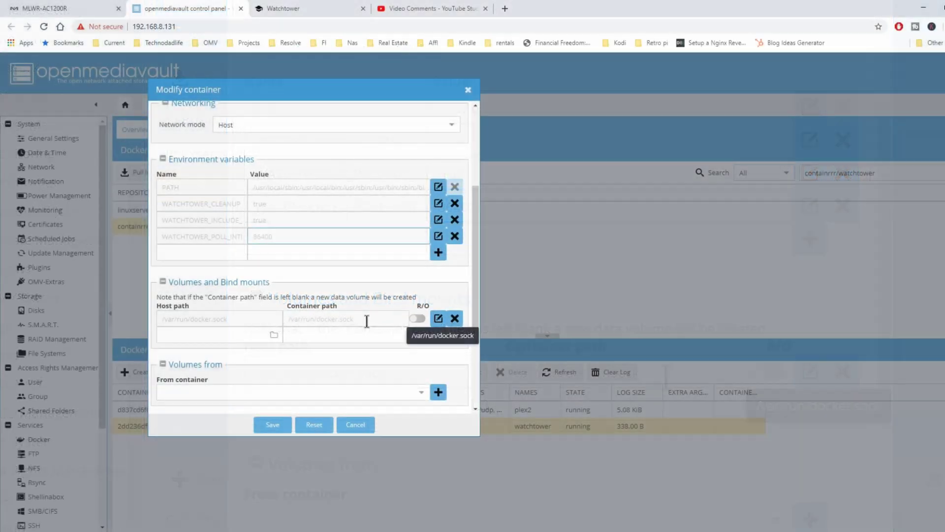
{"action": "scroll", "coordinate": [366, 323], "scroll_direction": "down", "scroll_amount": 1}
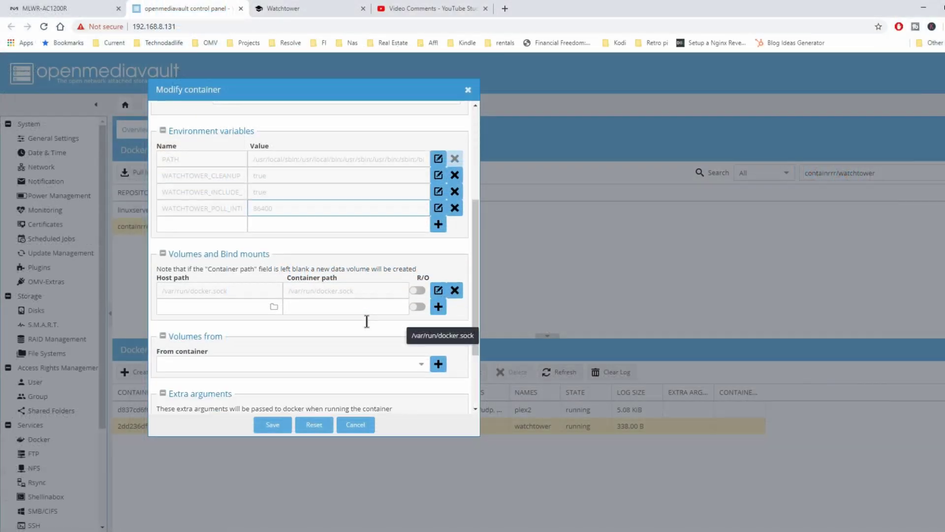
{"action": "scroll", "coordinate": [366, 323], "scroll_direction": "down", "scroll_amount": 2}
{"action": "scroll", "coordinate": [366, 323], "scroll_direction": "down", "scroll_amount": 1}
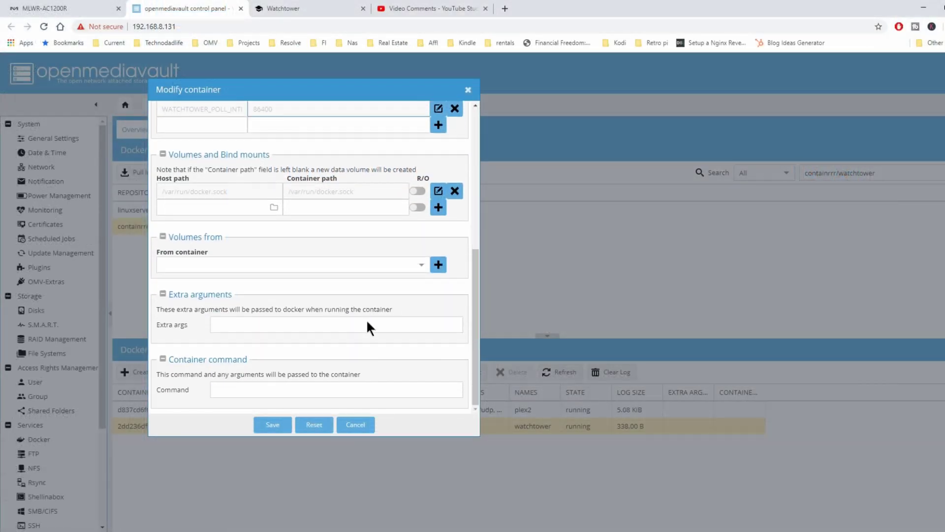
- Save the modified watchtower container, then open the Watchtower documentation page
{"action": "left_click", "coordinate": [274, 426]}
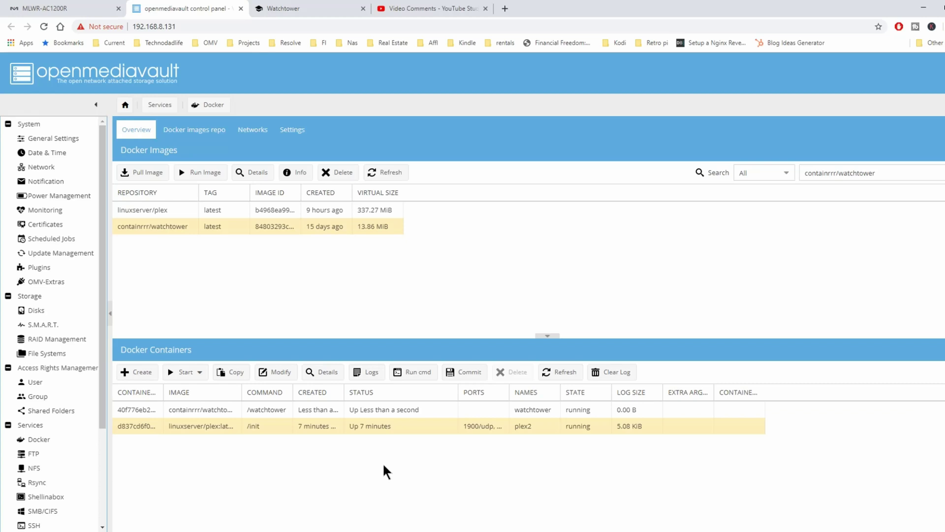
{"action": "left_click", "coordinate": [293, 9]}
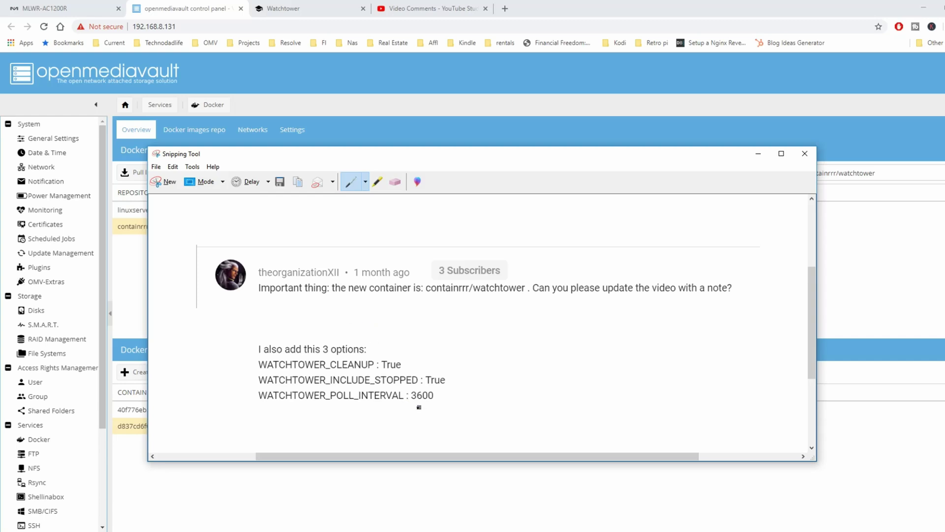
- Underline the 3600 poll interval in red on the snip, then close Snipping Tool
{"action": "left_click_drag", "start_coordinate": [407, 403], "coordinate": [439, 403]}
{"action": "left_click", "coordinate": [805, 153]}
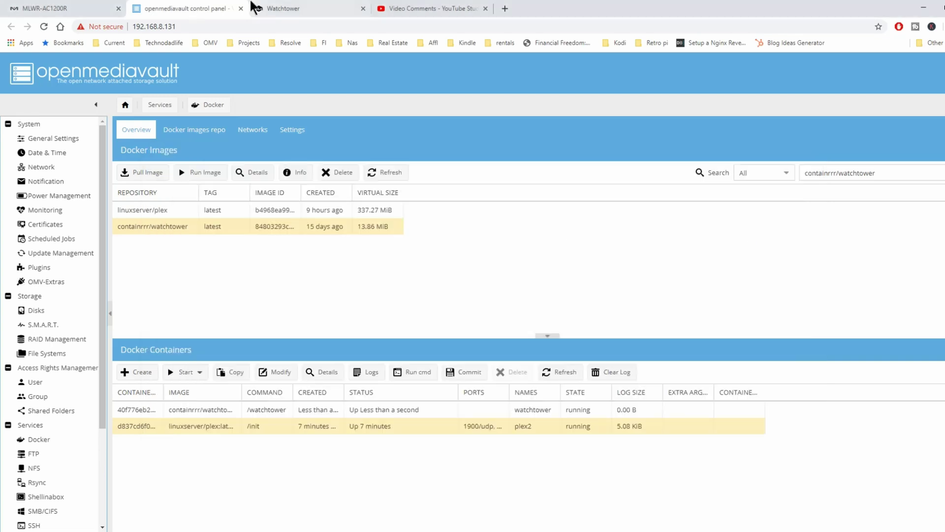